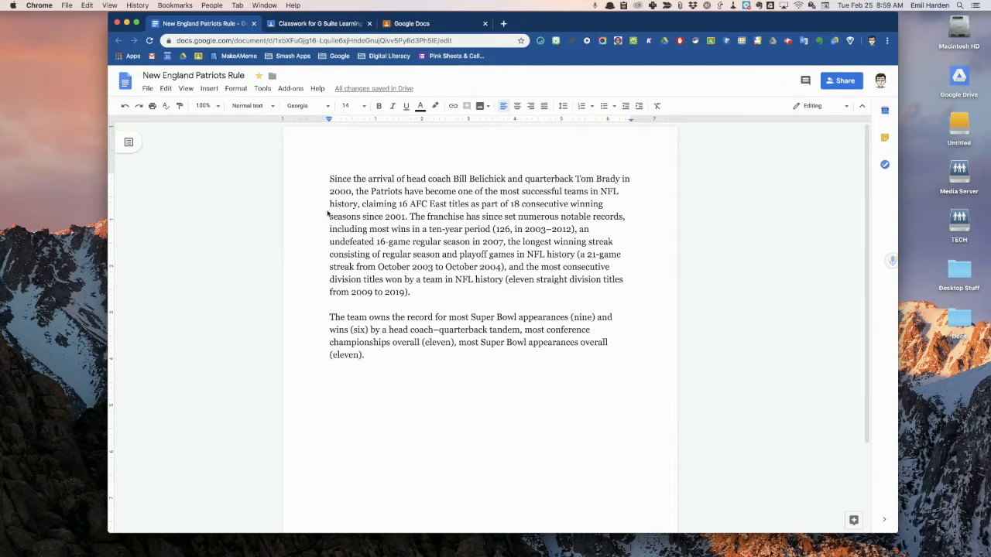
Step: Open the page setup and review the orientation choices and the available paper sizes, keeping Portrait and Letter (8.5" x 11")
{"action": "left_click", "coordinate": [148, 89]}
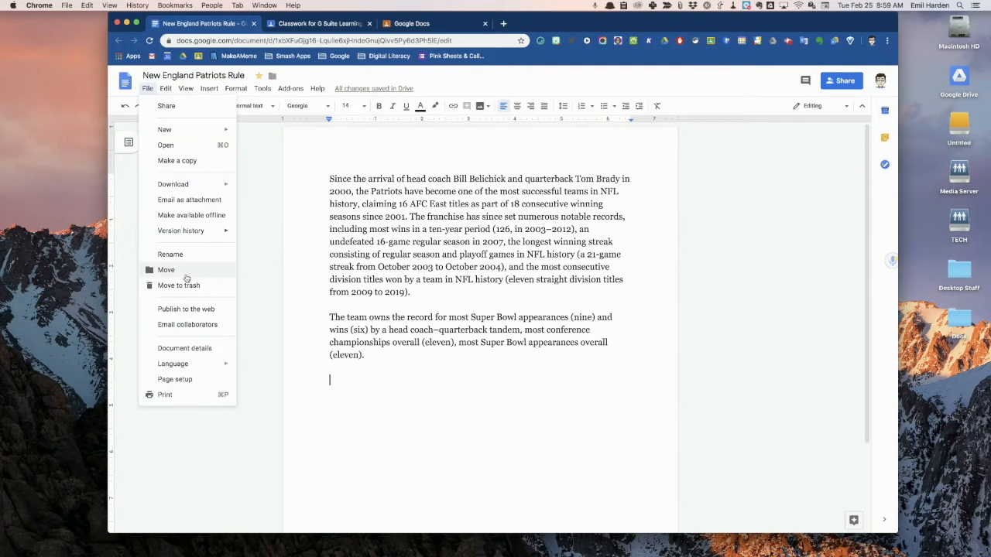
{"action": "left_click", "coordinate": [183, 380]}
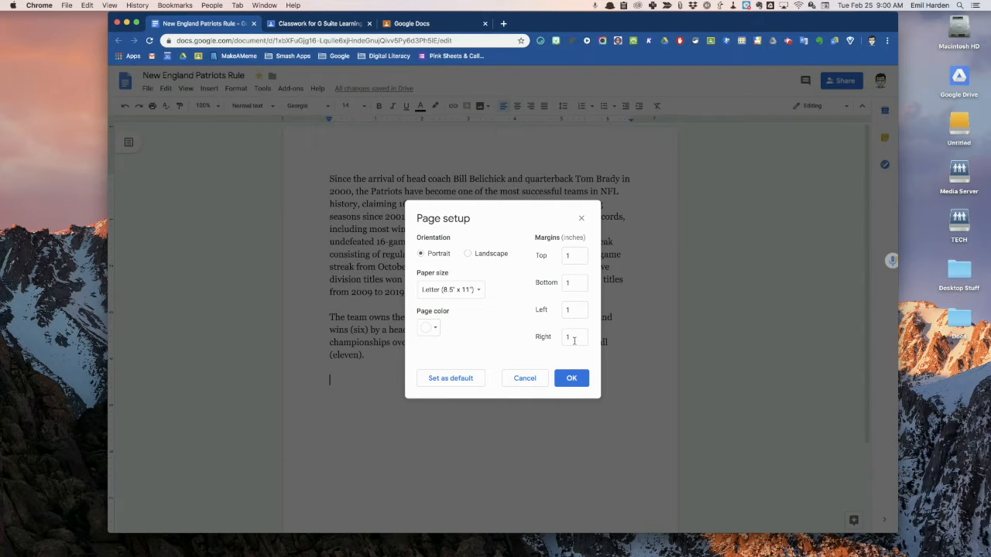
{"action": "left_click", "coordinate": [468, 254]}
{"action": "left_click", "coordinate": [422, 254]}
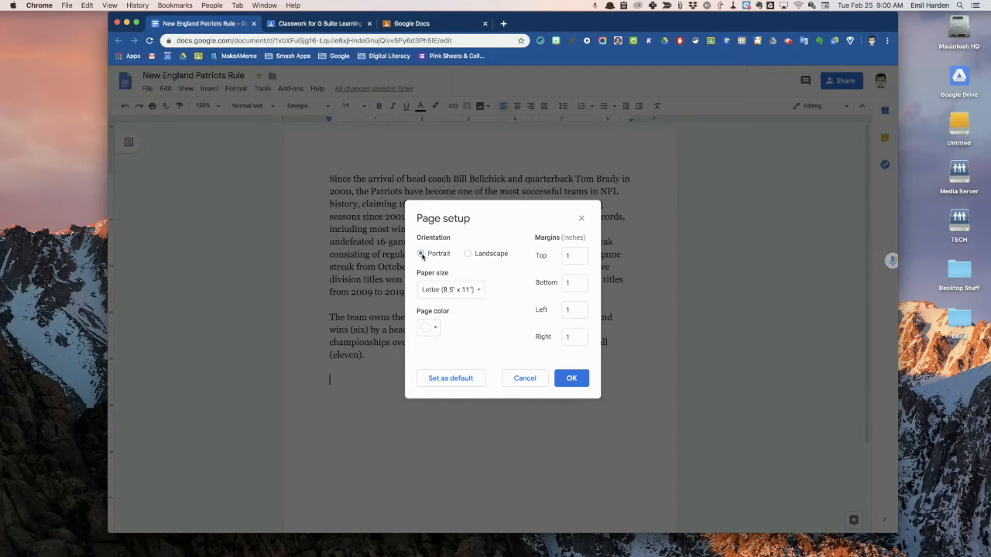
{"action": "left_click", "coordinate": [479, 291]}
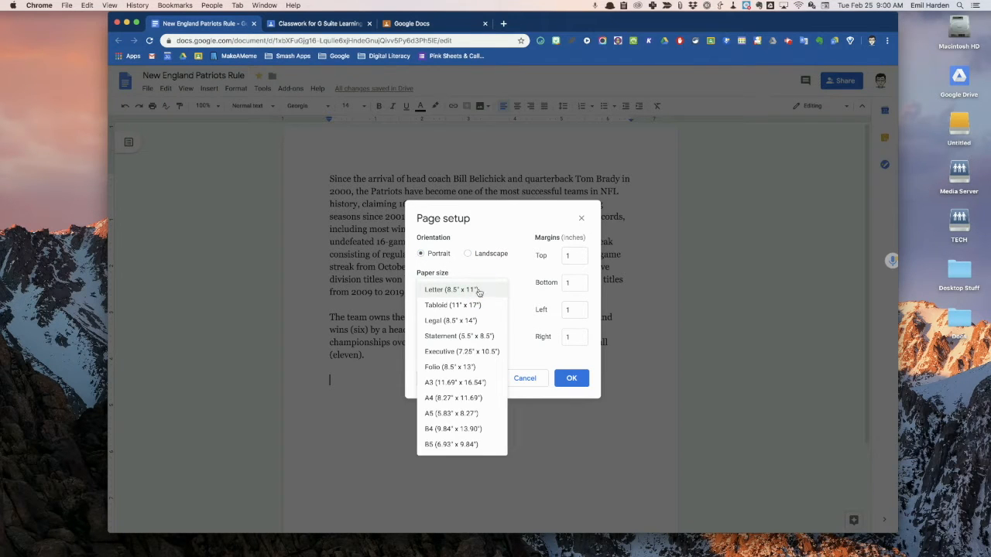
{"action": "left_click", "coordinate": [490, 275]}
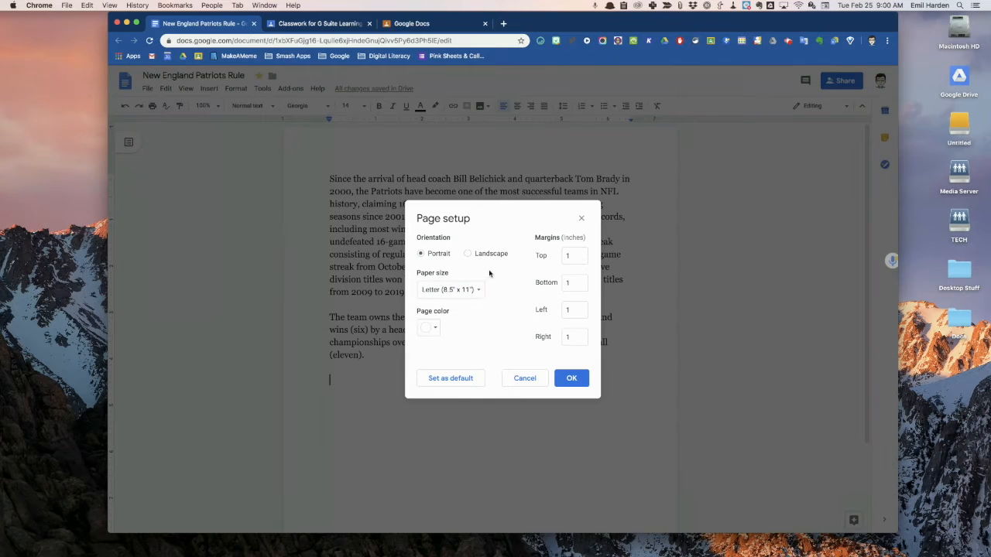
Step: Apply a light yellow page color to the document and undo that color change
{"action": "left_click", "coordinate": [435, 329]}
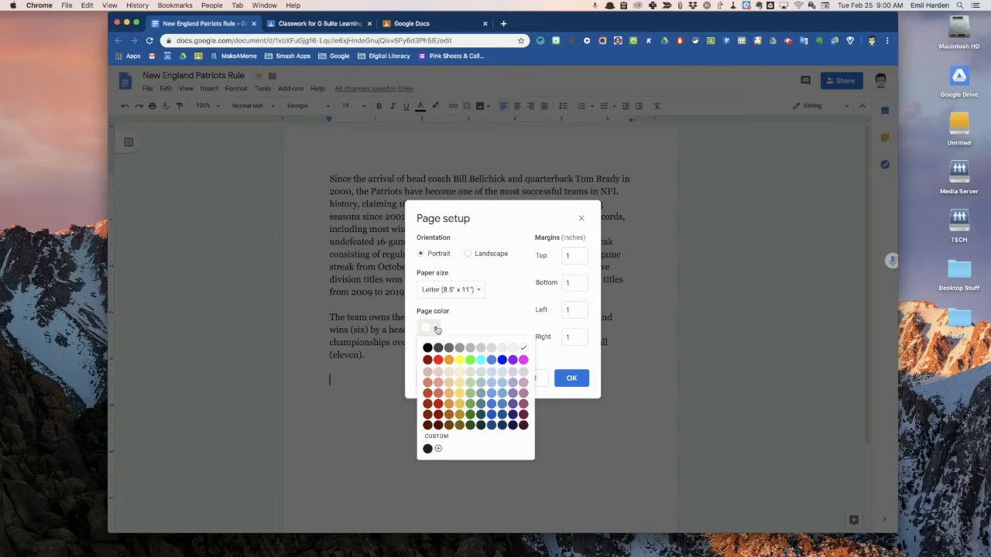
{"action": "left_click", "coordinate": [459, 375]}
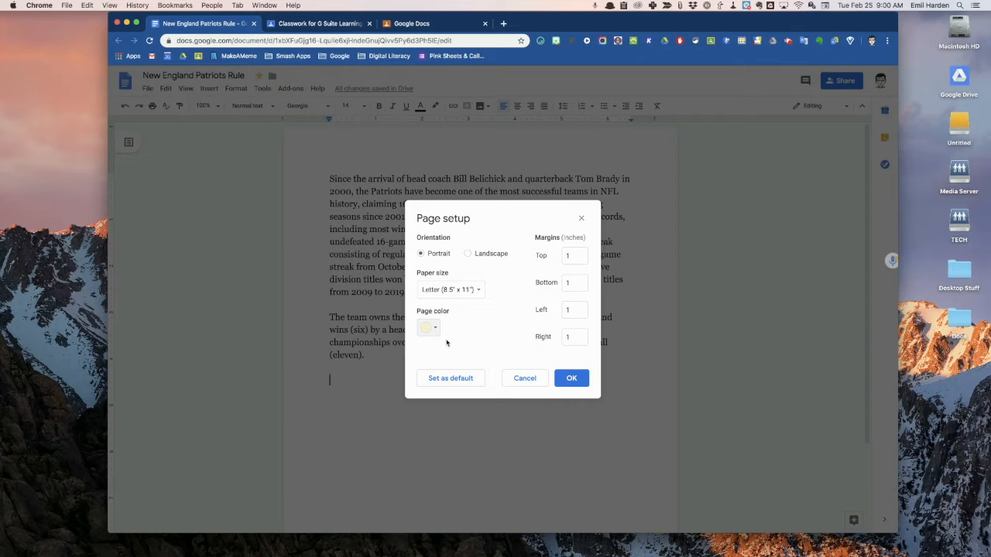
{"action": "left_click", "coordinate": [572, 378]}
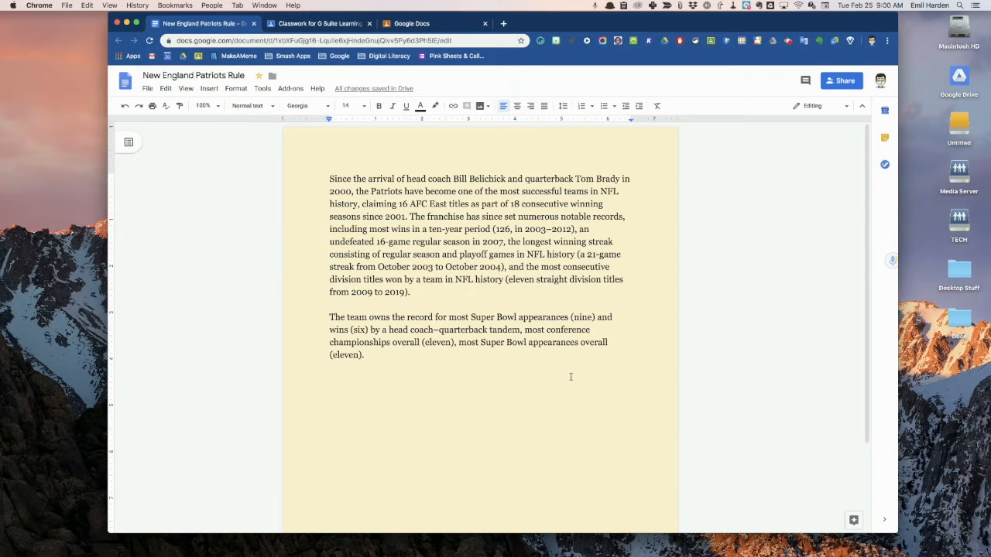
{"action": "key", "text": "super+z"}
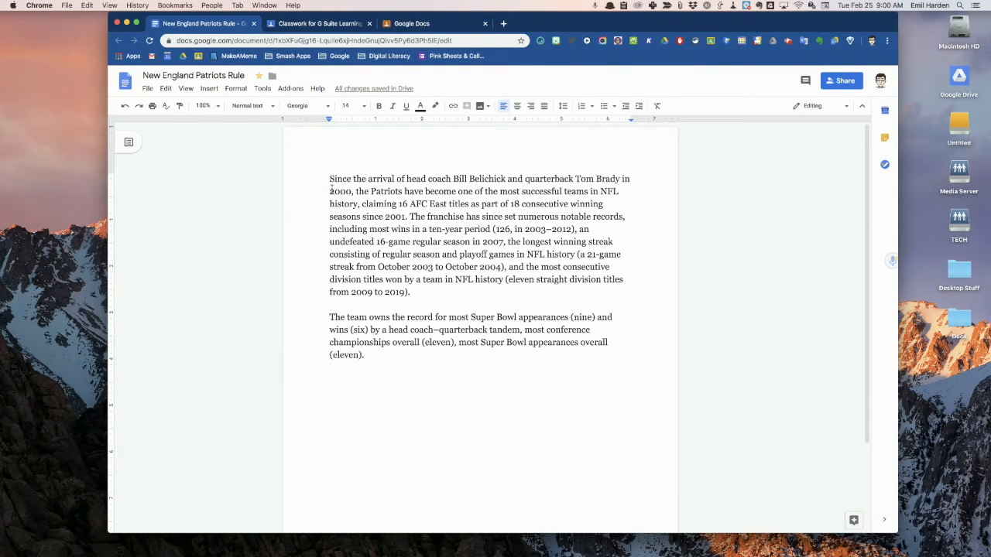
Step: Give all the text a first-line indent of 0.5 inch, with the remaining lines at the left margin
{"action": "left_click", "coordinate": [330, 179]}
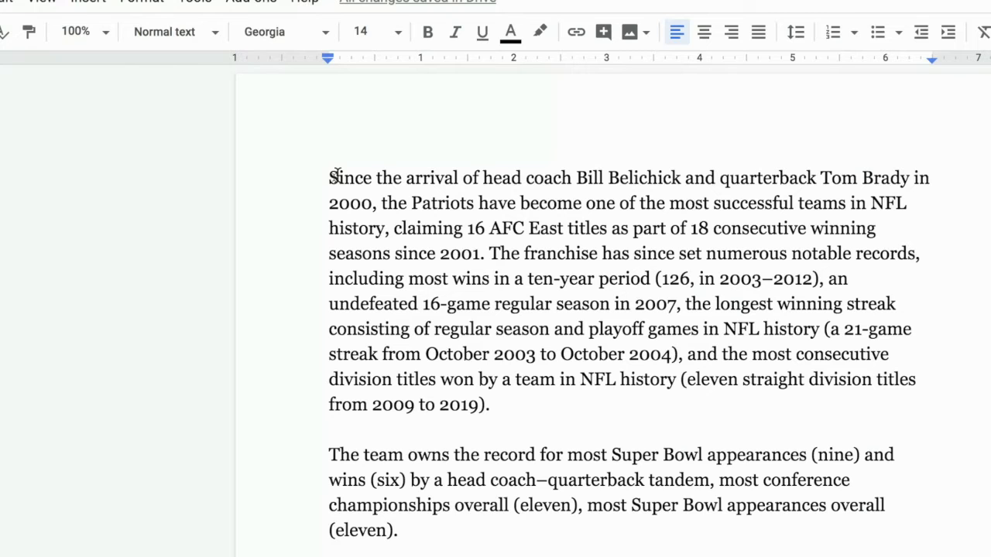
{"action": "key", "text": "super+a"}
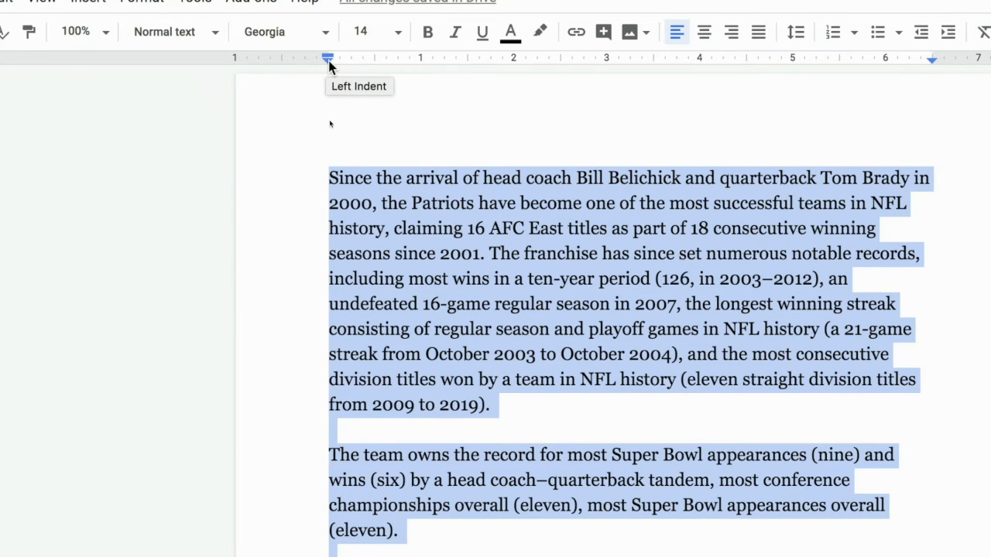
{"action": "left_click_drag", "start_coordinate": [329, 63], "coordinate": [373, 69]}
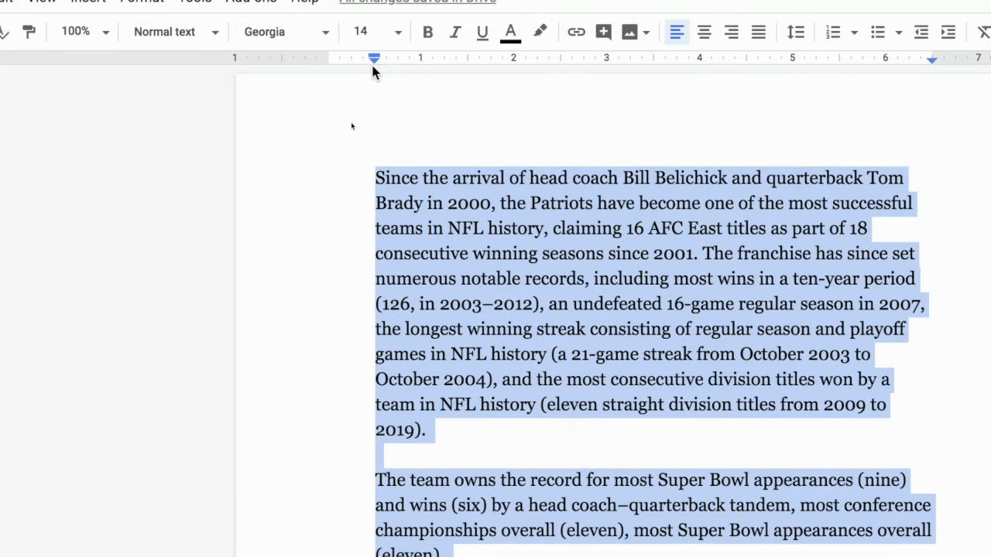
{"action": "mouse_move", "coordinate": [373, 66]}
{"action": "left_mouse_down"}
{"action": "mouse_move", "coordinate": [328, 65]}
{"action": "mouse_move", "coordinate": [328, 56]}
{"action": "mouse_move", "coordinate": [376, 62]}
{"action": "left_mouse_up"}
{"action": "left_click", "coordinate": [463, 100]}
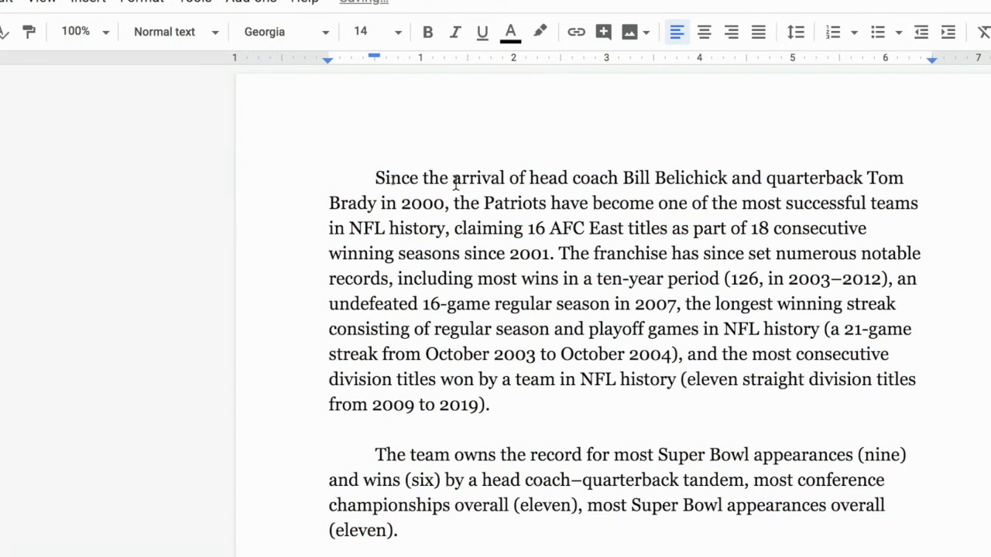
Step: Start a new paragraph after the last one with the word "Today"
{"action": "scroll", "coordinate": [438, 376], "scroll_direction": "down", "scroll_amount": 3}
{"action": "left_click", "coordinate": [405, 346]}
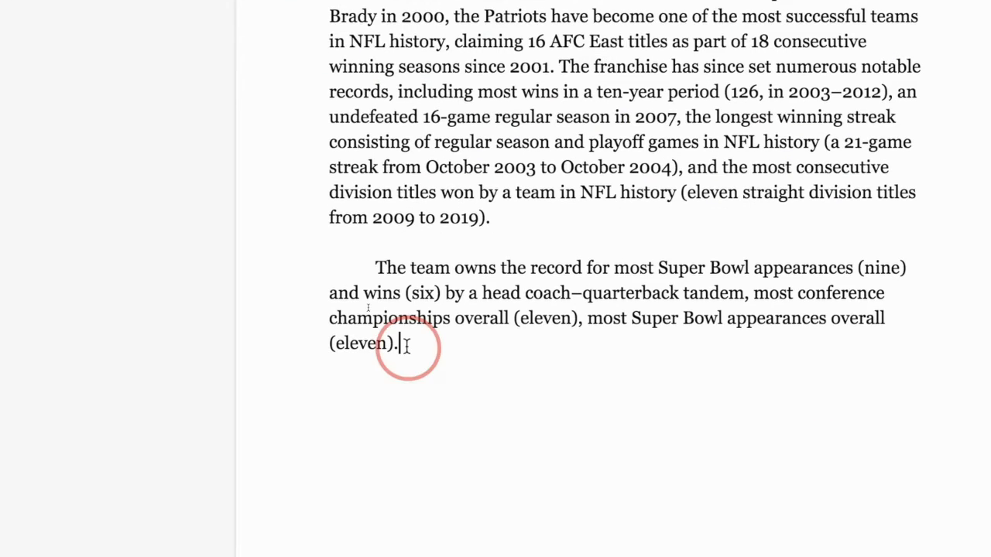
{"action": "key", "text": "Return"}
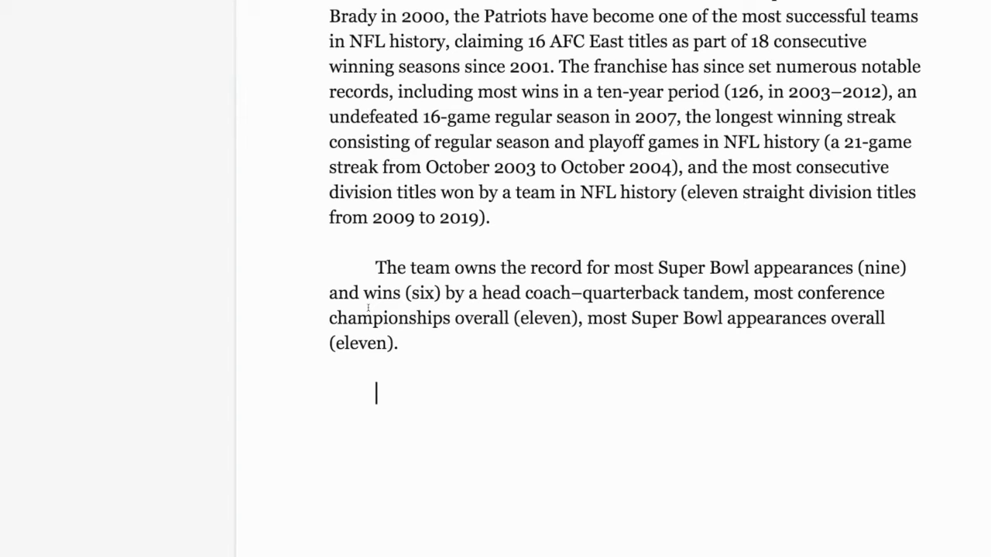
{"action": "type", "text": "Today"}
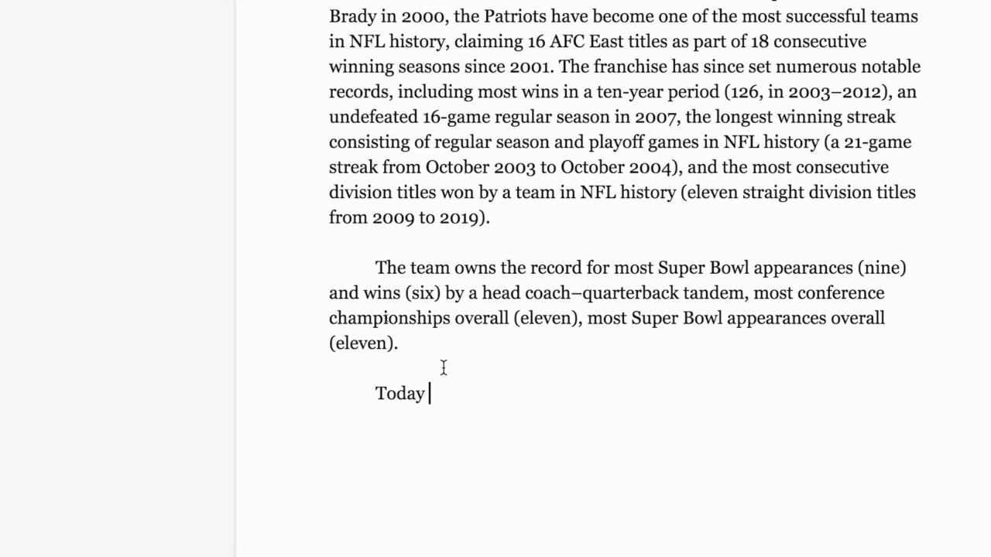
{"action": "scroll", "coordinate": [443, 367], "scroll_direction": "up", "scroll_amount": 2}
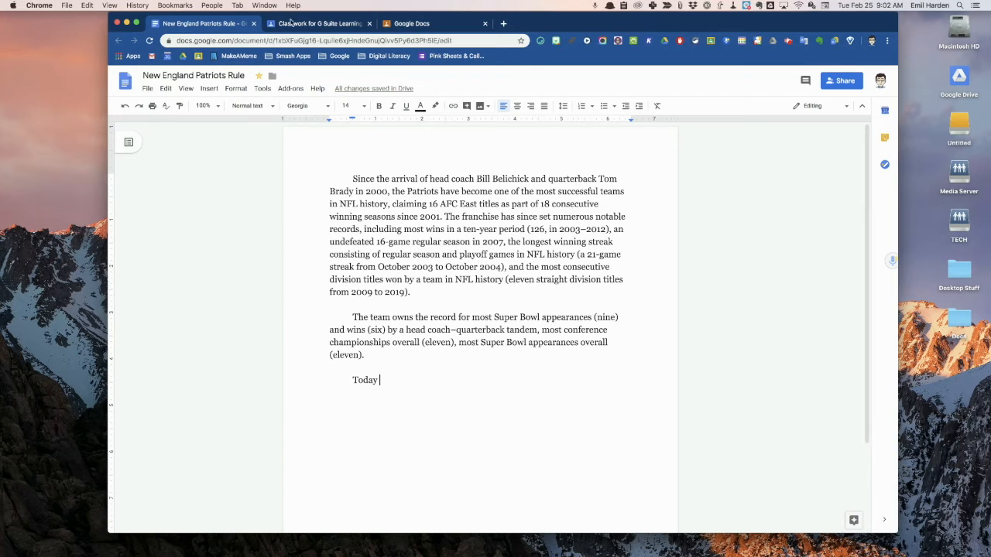
Step: Review the indentation options for the new paragraph, including the special indent types, and close them without applying changes
{"action": "left_click", "coordinate": [236, 89]}
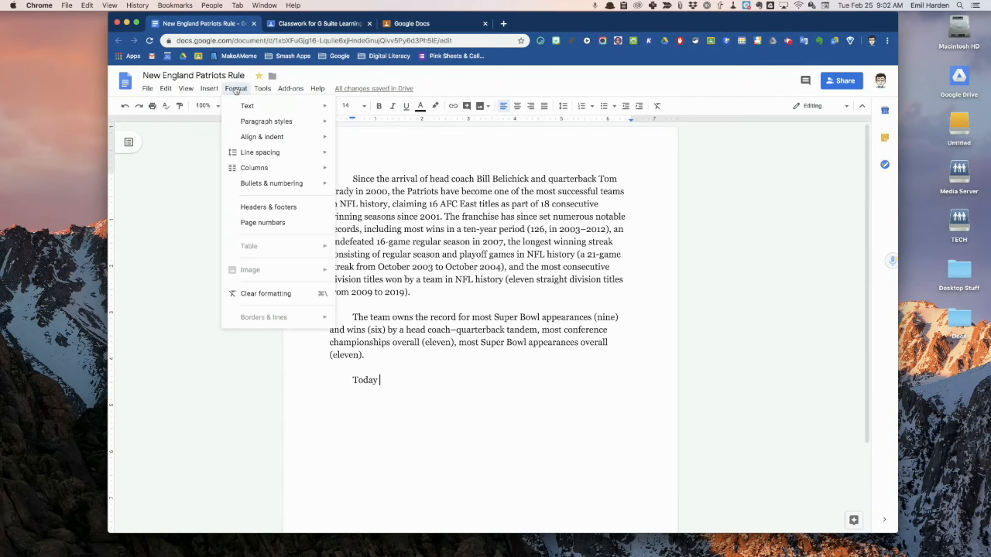
{"action": "mouse_move", "coordinate": [256, 137]}
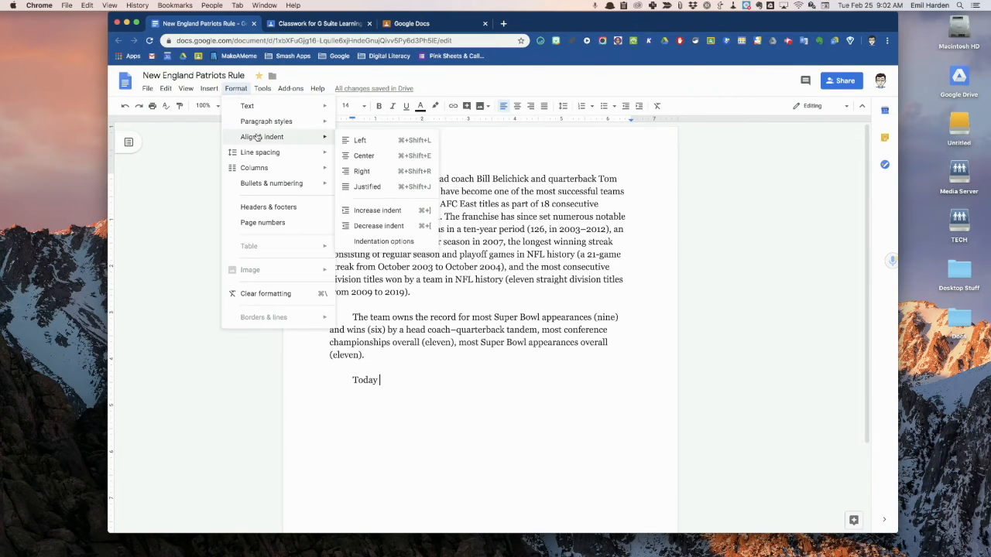
{"action": "left_click", "coordinate": [404, 245]}
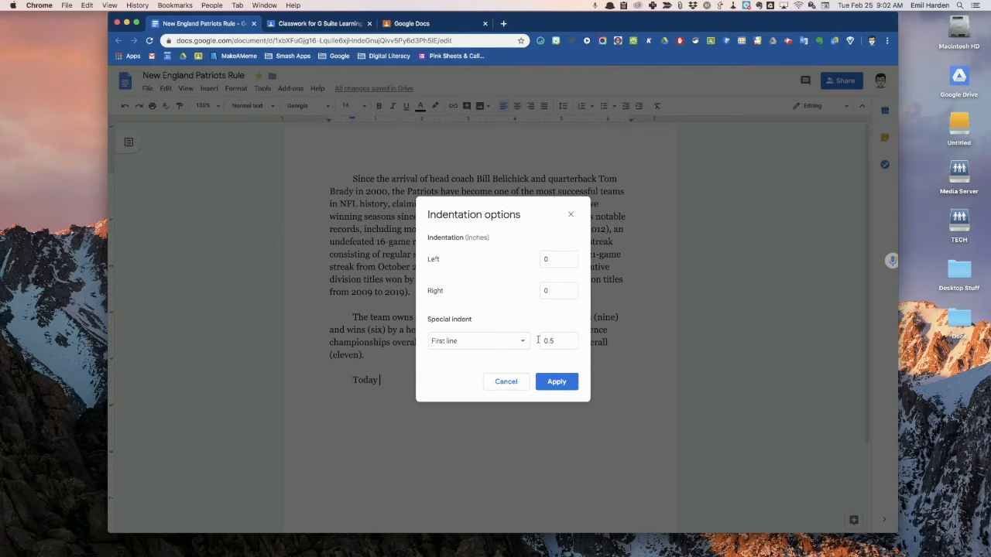
{"action": "left_click", "coordinate": [522, 340]}
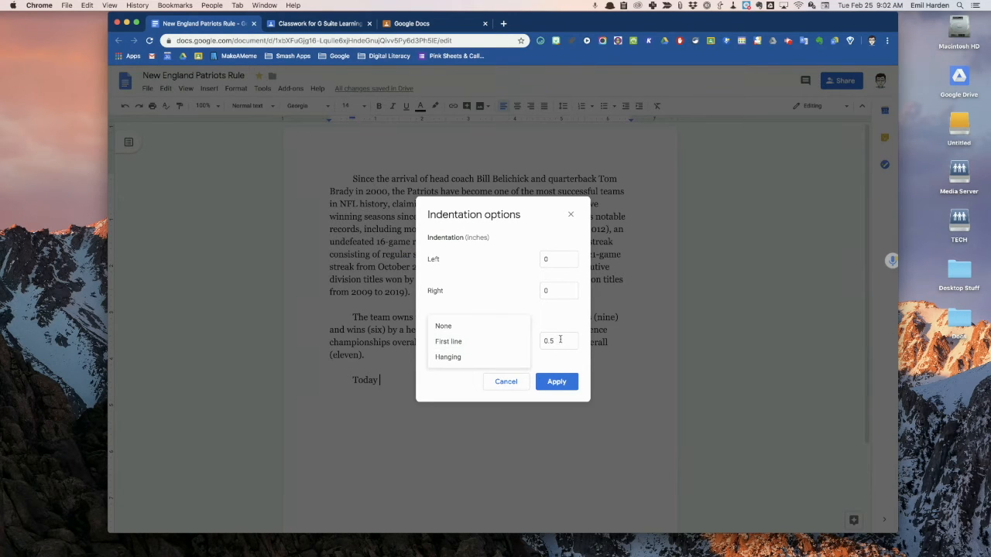
{"action": "left_click", "coordinate": [505, 382]}
Step: Delete the "Today" paragraph at the end of the document
{"action": "key", "text": "BackSpace"}
{"action": "key", "text": "BackSpace"}
{"action": "key", "text": "BackSpace"}
{"action": "key", "text": "BackSpace"}
{"action": "key", "text": "BackSpace"}
{"action": "key", "text": "BackSpace"}
{"action": "key", "text": "BackSpace"}
{"action": "key", "text": "BackSpace"}
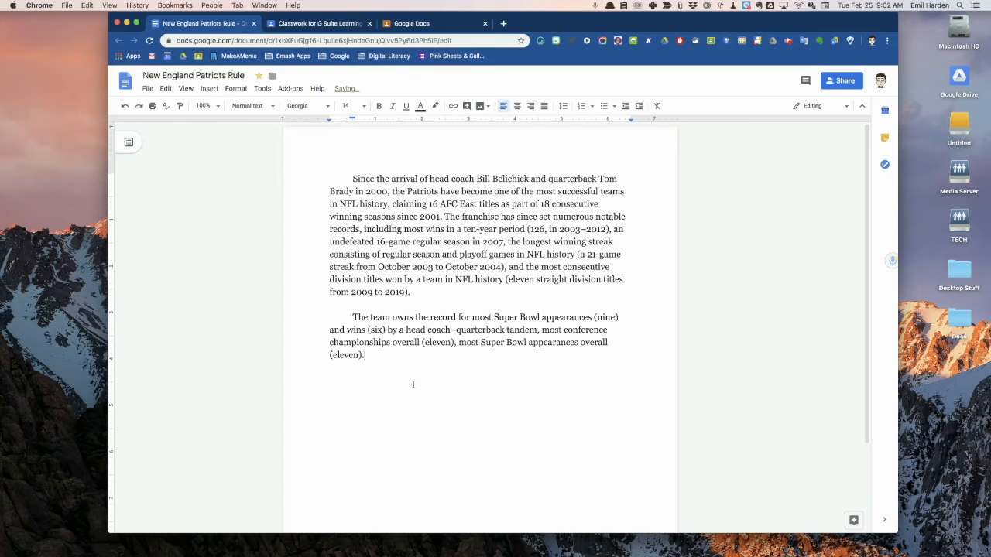
Step: Clear the first-line indent from the whole document and give all paragraphs a hanging indent of 0.5 inch
{"action": "key", "text": "super+a"}
{"action": "key", "text": "super+bracketright"}
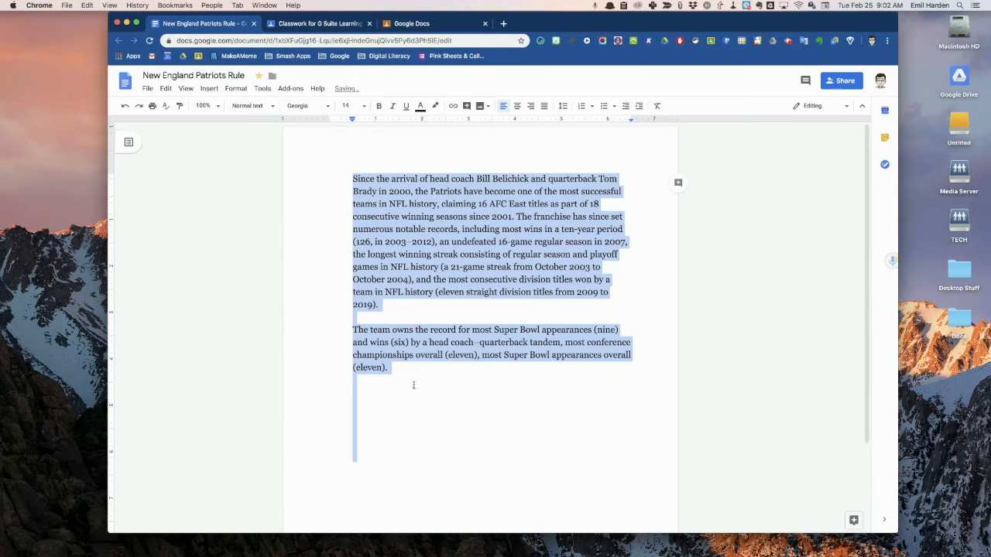
{"action": "key", "text": "super+bracketleft"}
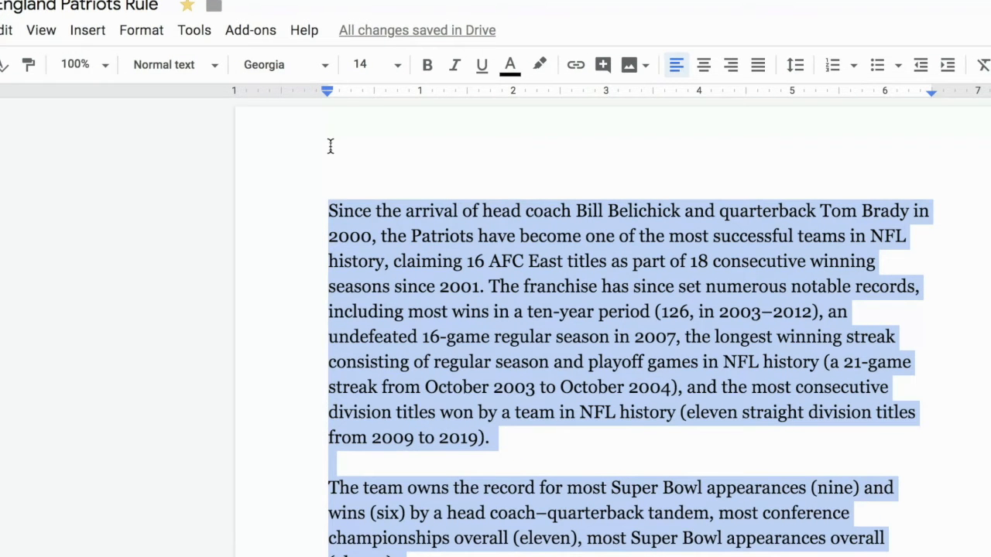
{"action": "mouse_move", "coordinate": [330, 91]}
{"action": "left_mouse_down"}
{"action": "mouse_move", "coordinate": [376, 92]}
{"action": "mouse_move", "coordinate": [328, 91]}
{"action": "left_mouse_up"}
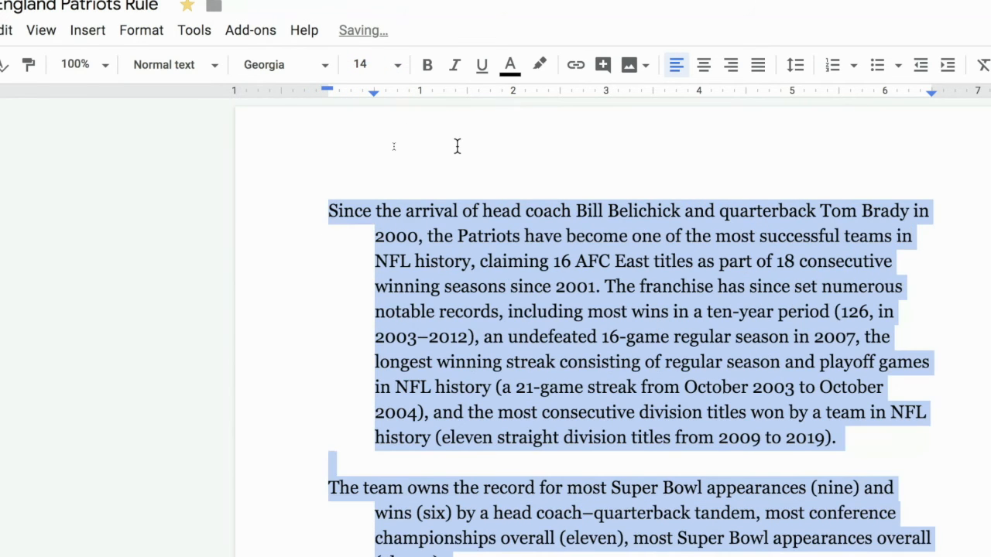
{"action": "left_click", "coordinate": [460, 149]}
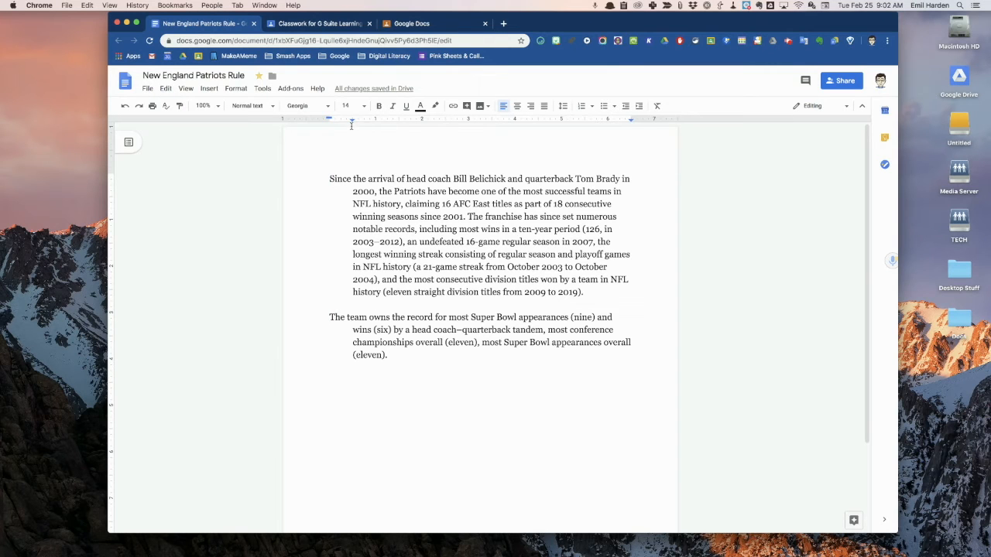
Step: Check the first paragraph's special indent settings in the indentation options and close them without applying changes
{"action": "left_click", "coordinate": [238, 90]}
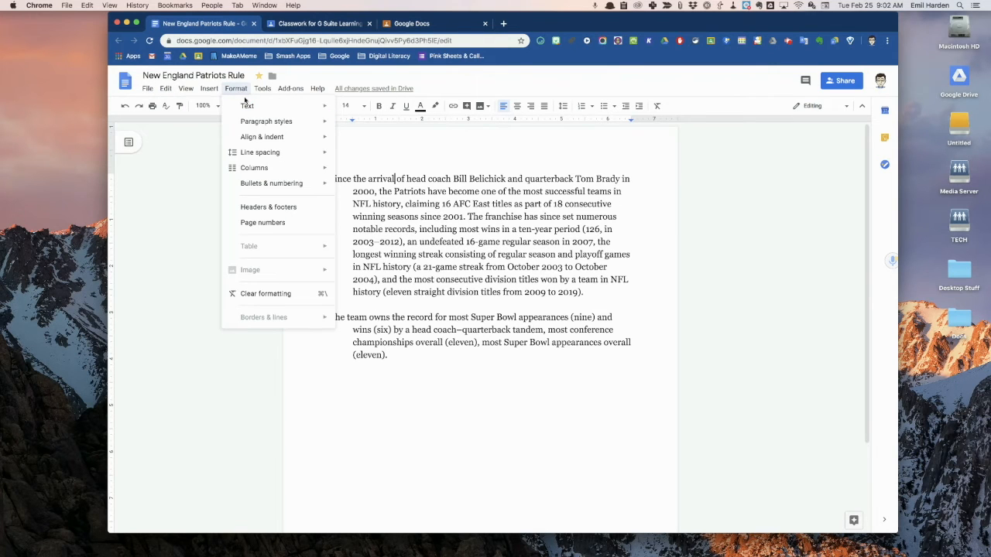
{"action": "mouse_move", "coordinate": [272, 136]}
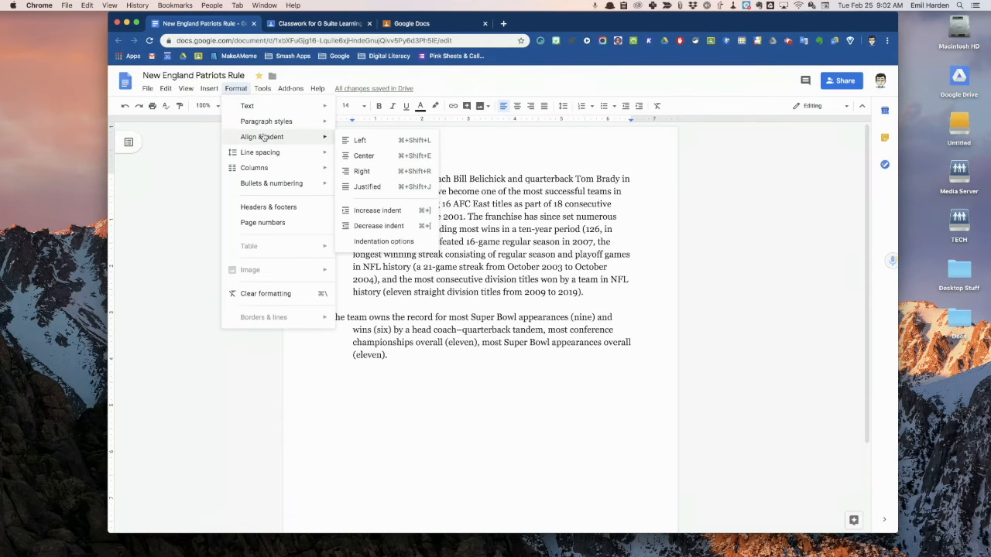
{"action": "left_click", "coordinate": [387, 240]}
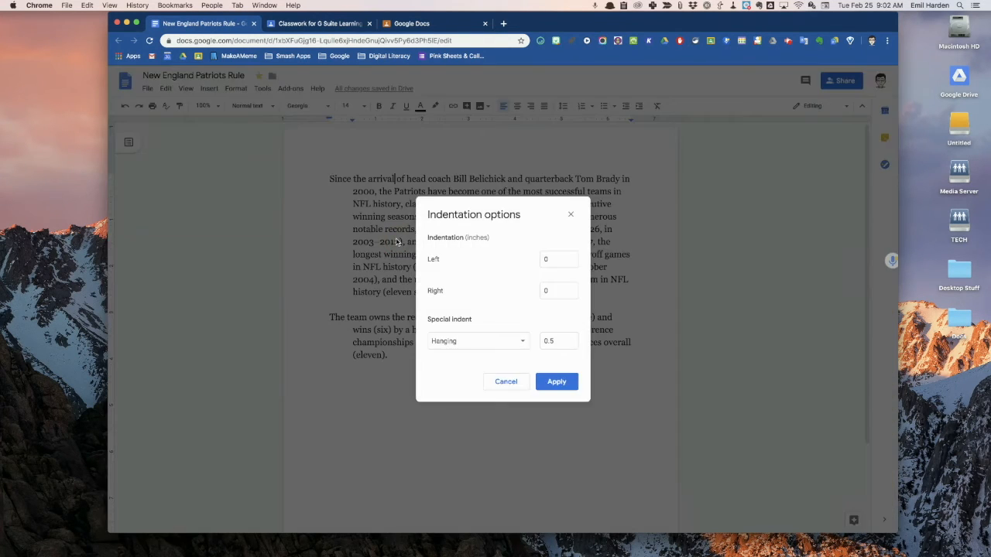
{"action": "left_click", "coordinate": [503, 380]}
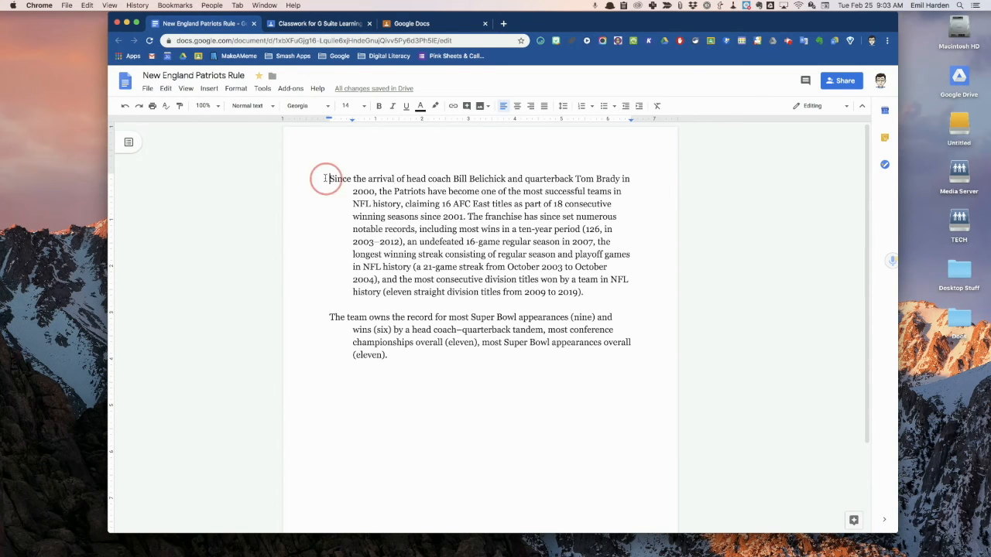
Step: Increase the indent of the whole text by one level and decrease it again, two times in a row
{"action": "left_click_drag", "start_coordinate": [325, 178], "coordinate": [431, 397]}
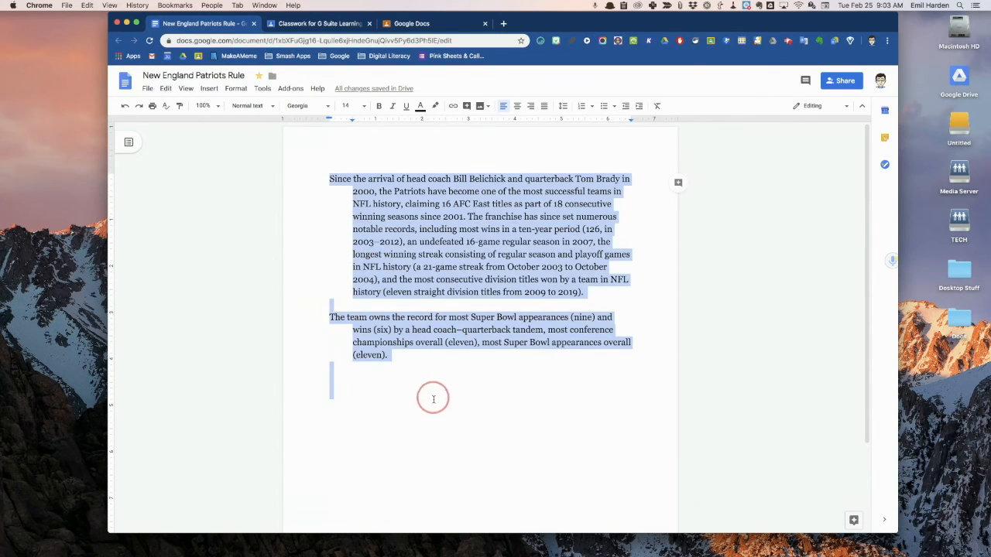
{"action": "left_click", "coordinate": [639, 106]}
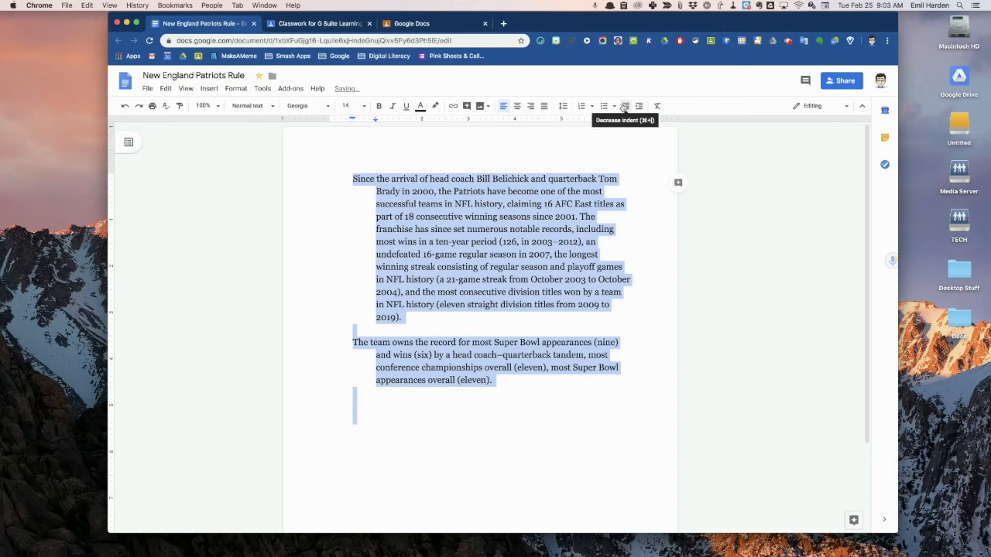
{"action": "left_click", "coordinate": [626, 106]}
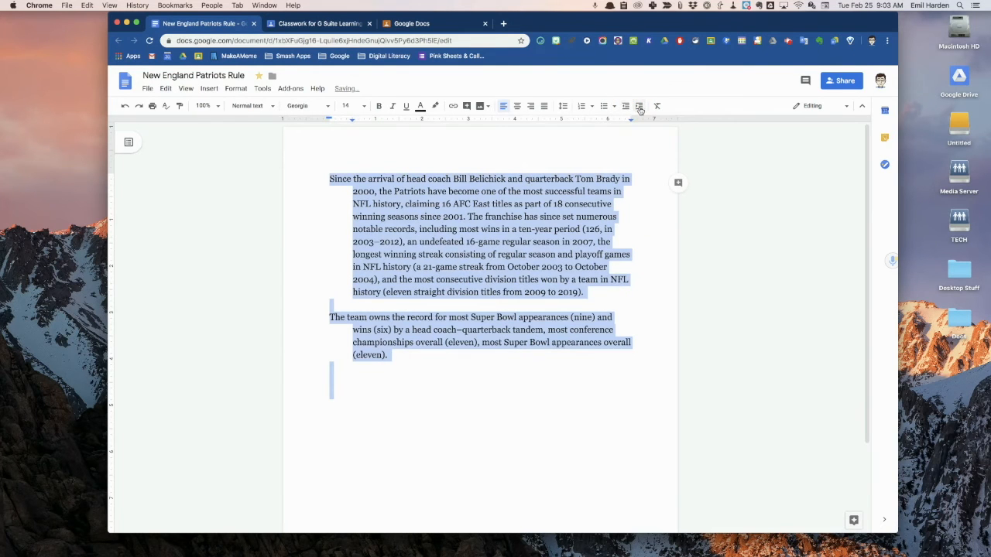
{"action": "left_click", "coordinate": [639, 106]}
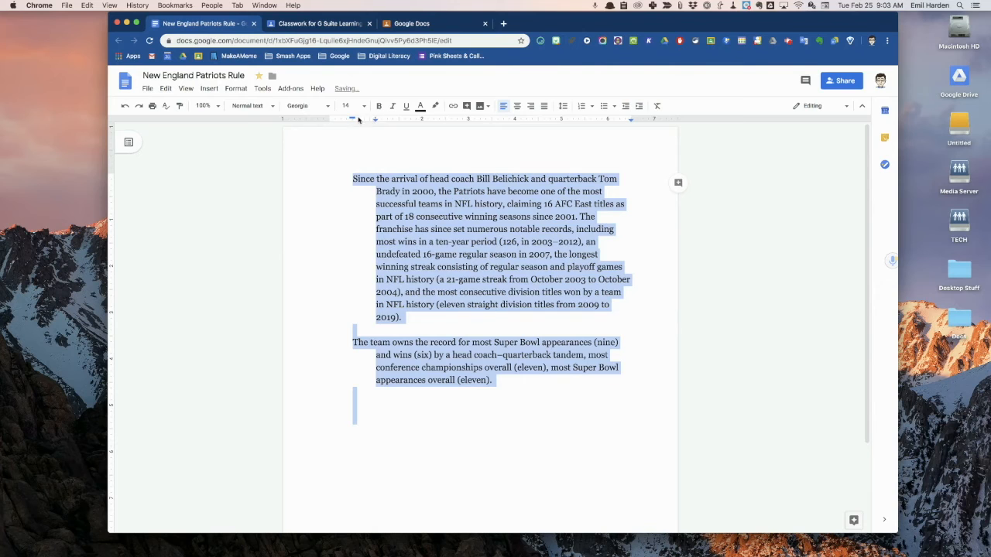
{"action": "left_click", "coordinate": [625, 105]}
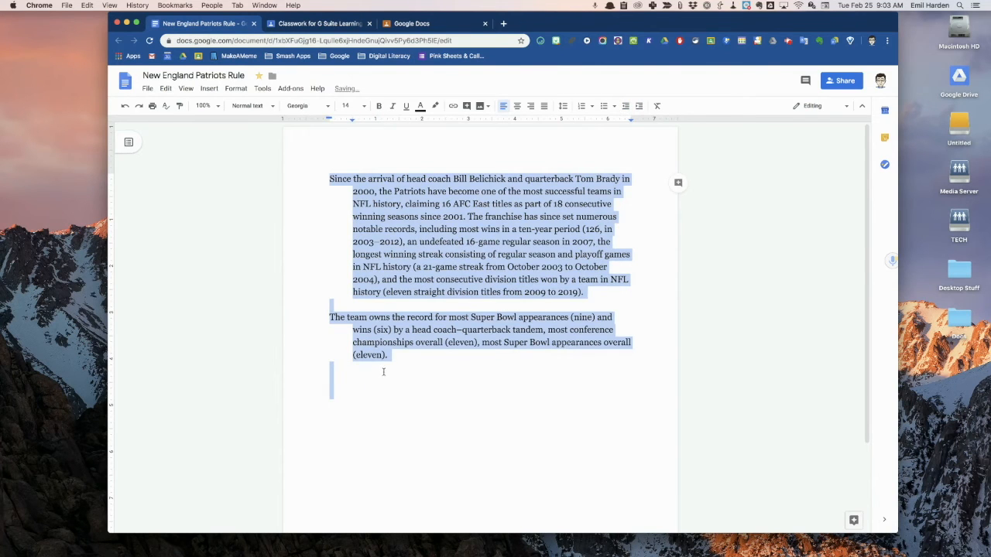
Step: Add the title line "New England Patriots Rule" above the first paragraph and apply the suggested spelling correction to "England"
{"action": "left_click", "coordinate": [382, 372]}
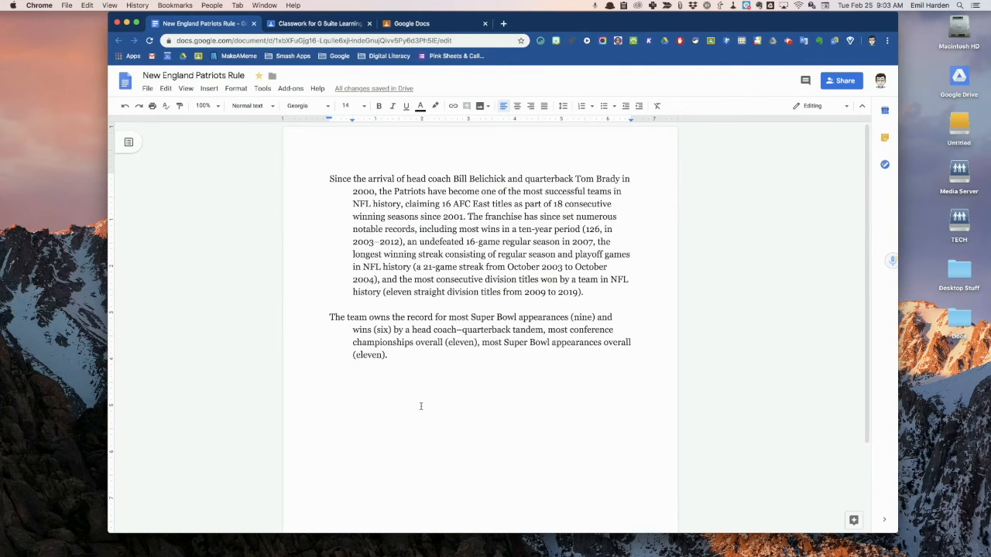
{"action": "left_click", "coordinate": [332, 177]}
{"action": "key", "text": "Return"}
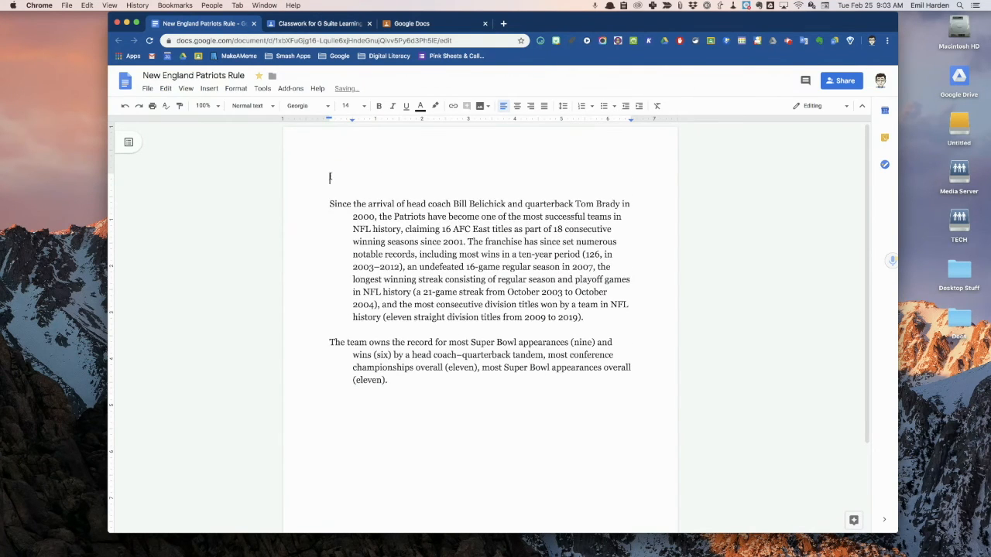
{"action": "type", "text": "New Englad Patriots Rule"}
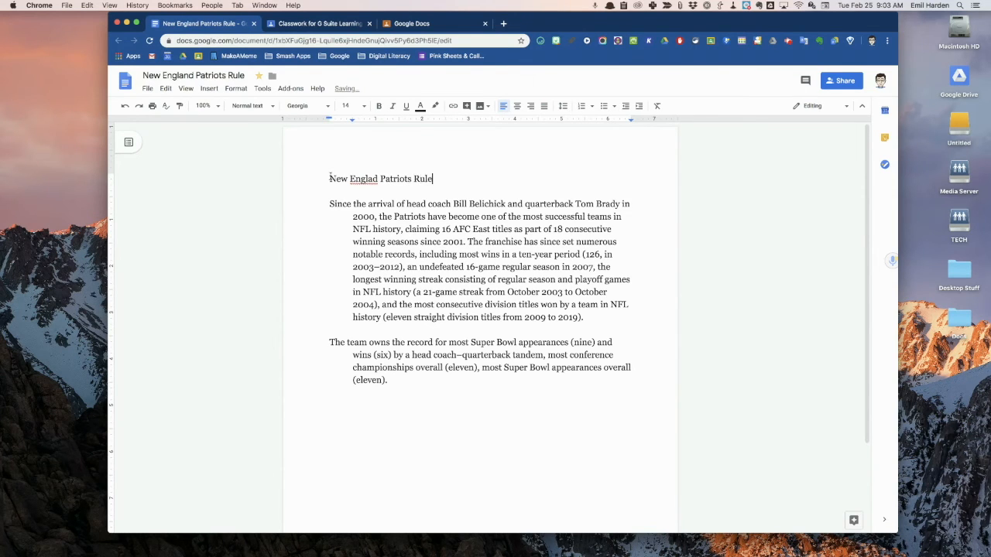
{"action": "left_click", "coordinate": [374, 180]}
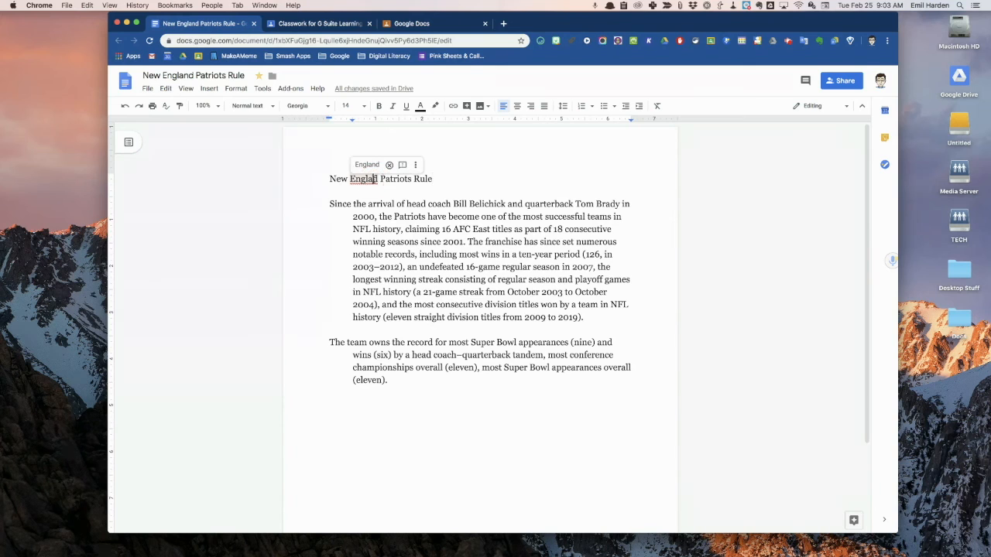
{"action": "left_click", "coordinate": [372, 165]}
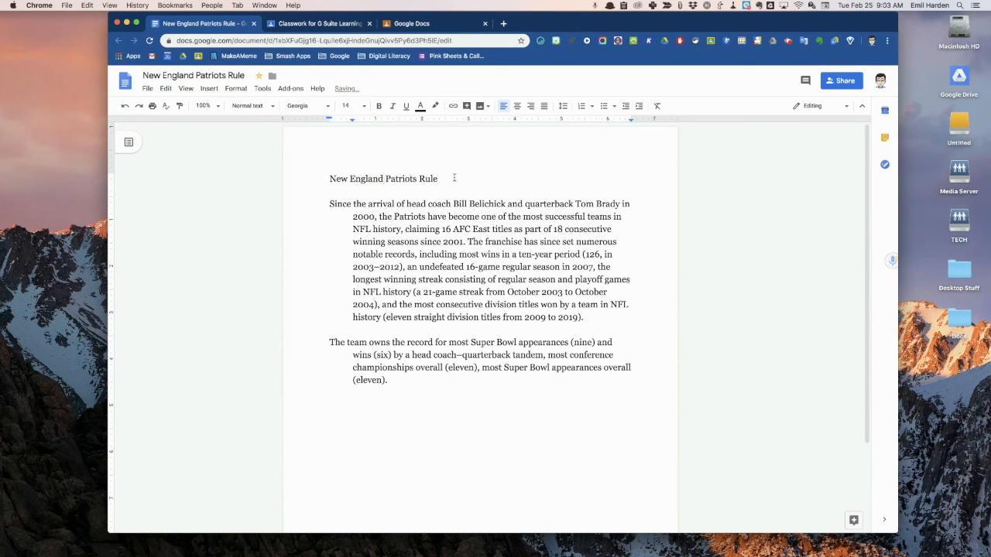
Step: Apply the Heading 1 style to the "New England Patriots Rule" line
{"action": "left_click_drag", "start_coordinate": [452, 178], "coordinate": [328, 178]}
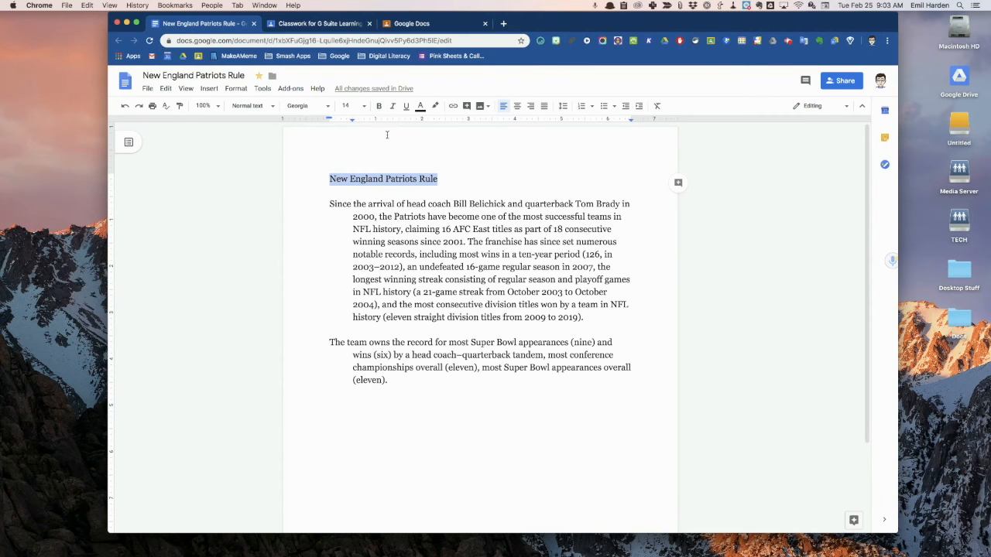
{"action": "left_click", "coordinate": [272, 107]}
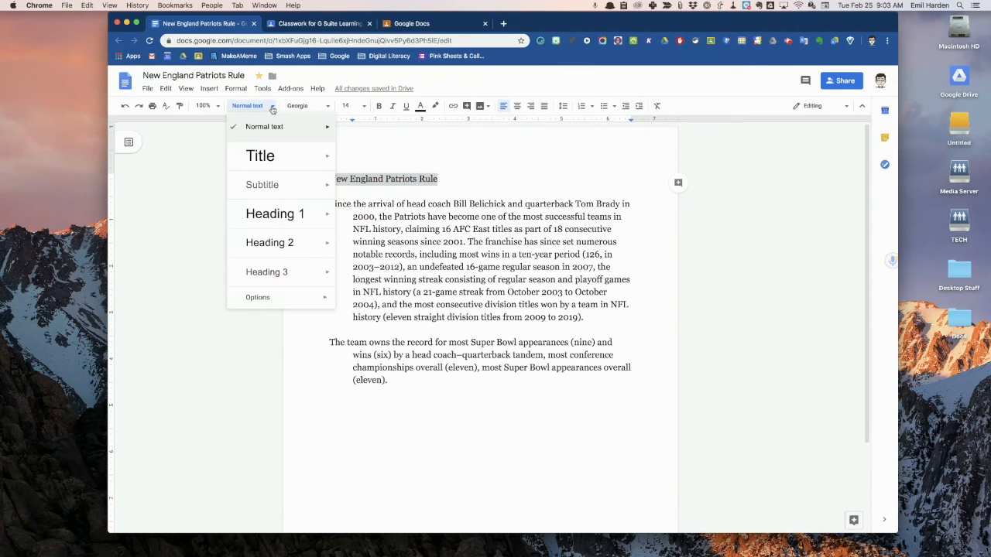
{"action": "left_click", "coordinate": [276, 221]}
Step: Try the Title and Heading 3 styles on the "New England Patriots Rule" line, then return it to Heading 1
{"action": "left_click", "coordinate": [273, 108]}
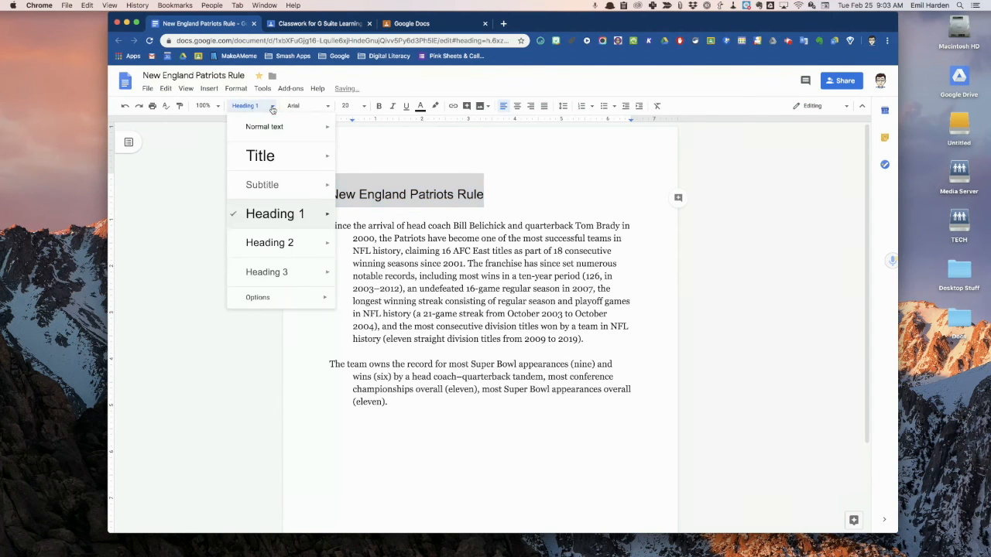
{"action": "left_click", "coordinate": [270, 156]}
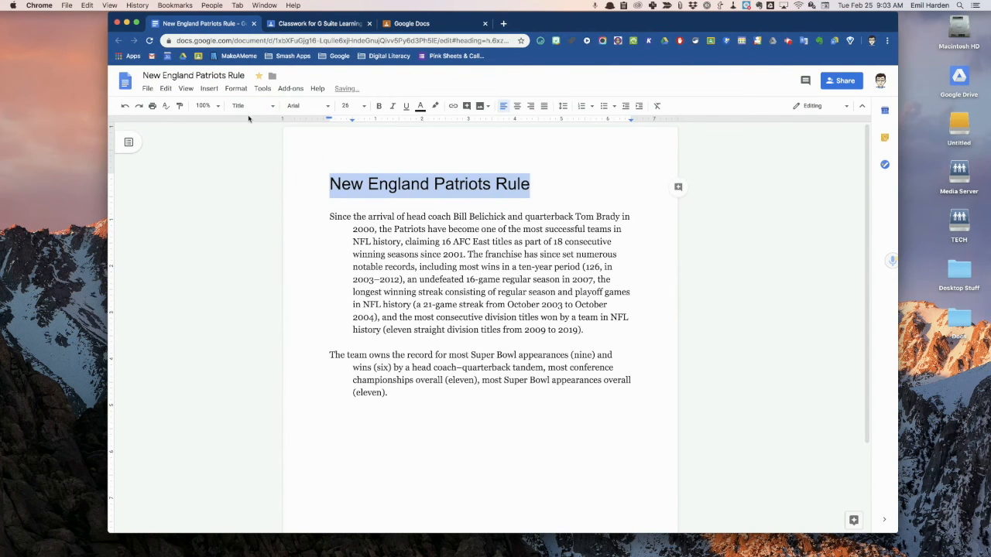
{"action": "left_click", "coordinate": [270, 108]}
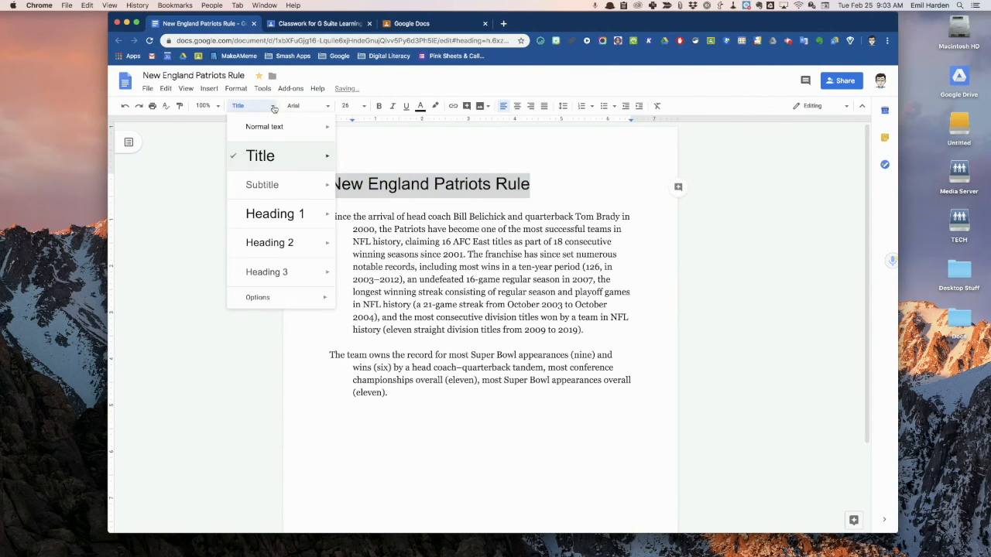
{"action": "left_click", "coordinate": [275, 271]}
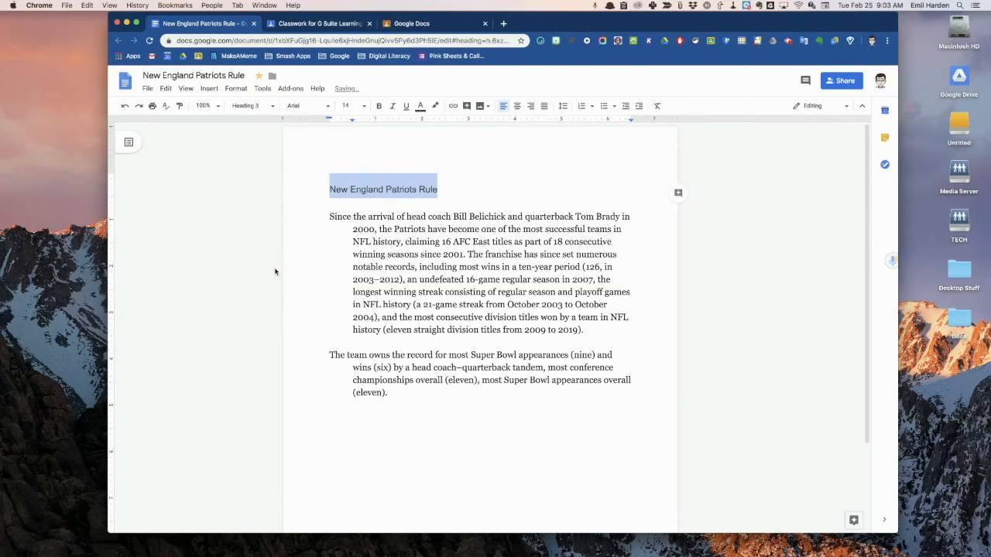
{"action": "left_click", "coordinate": [270, 107]}
{"action": "left_click", "coordinate": [270, 209]}
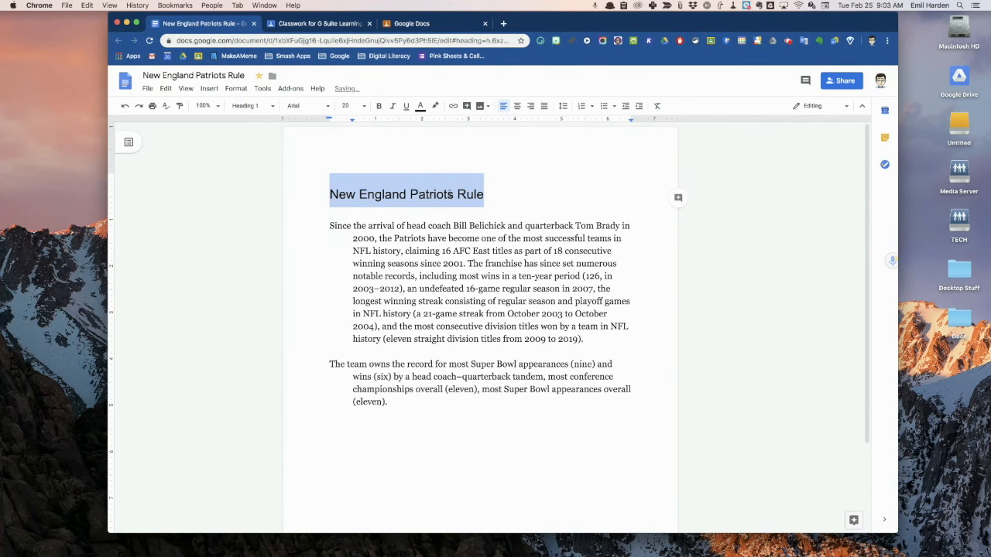
Step: Show the document outline, go to the "New England Patriots Rule" heading from it, and dismiss the recording time notice
{"action": "left_click", "coordinate": [129, 144]}
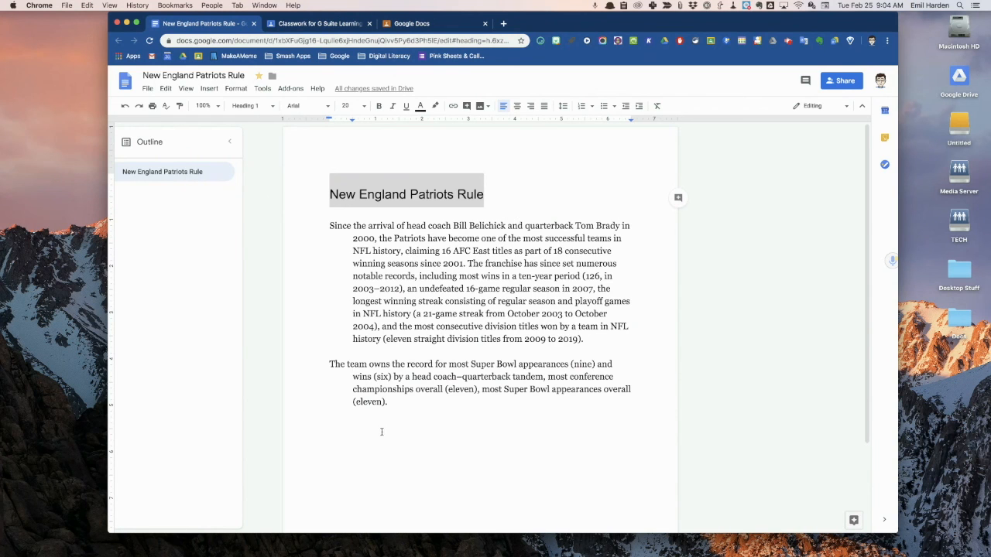
{"action": "left_click", "coordinate": [169, 175]}
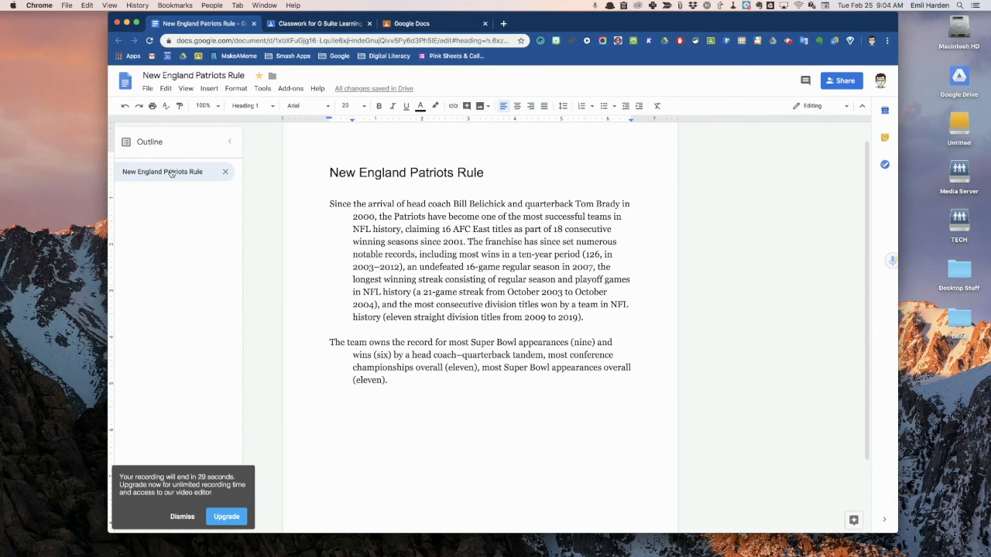
{"action": "left_click", "coordinate": [178, 516]}
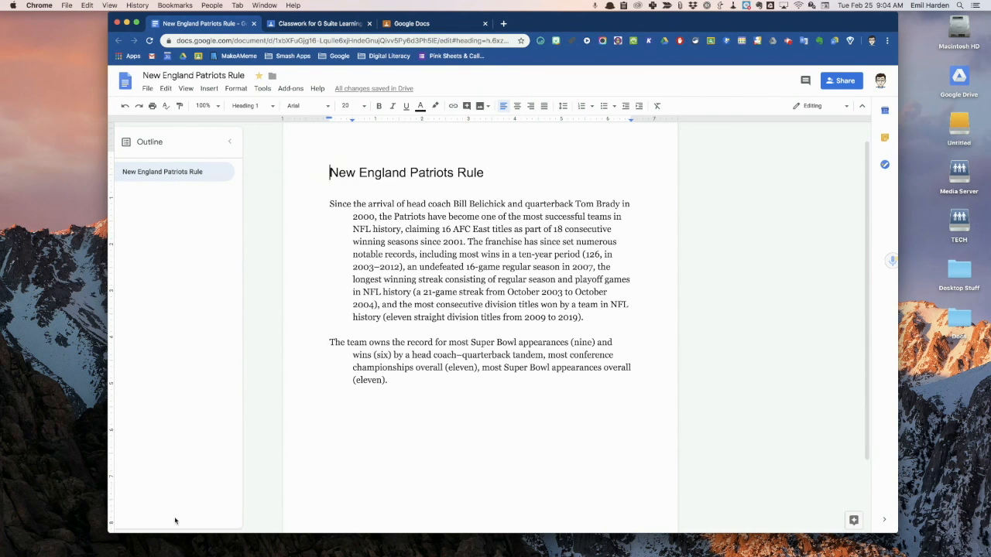